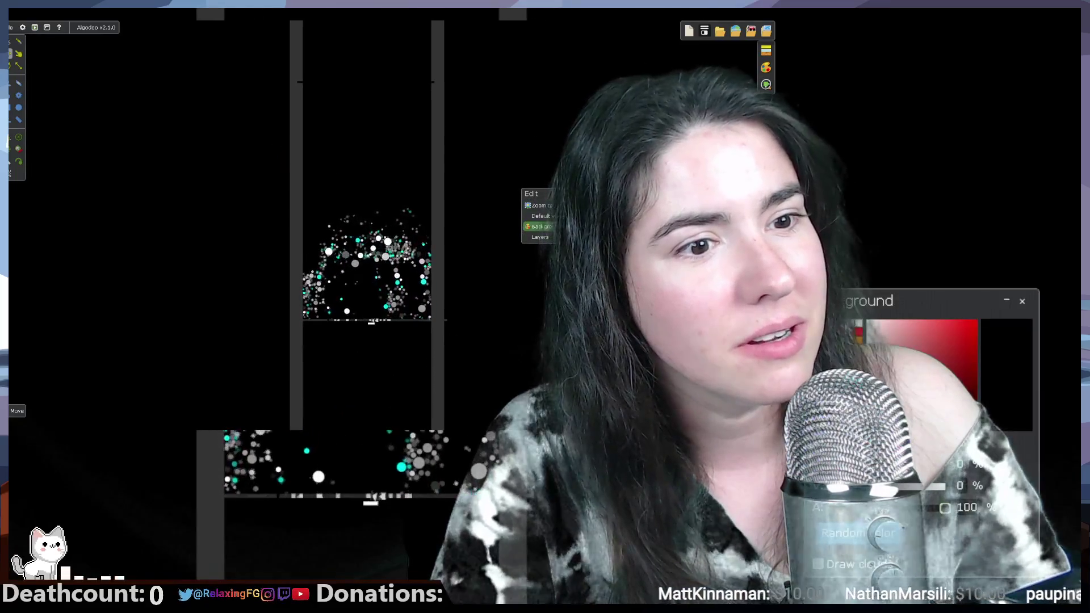
# Step: Raise the background opacity slider to about 60% so the scene turns grey
pyautogui.moveTo(851, 486); pyautogui.dragTo(900, 486)
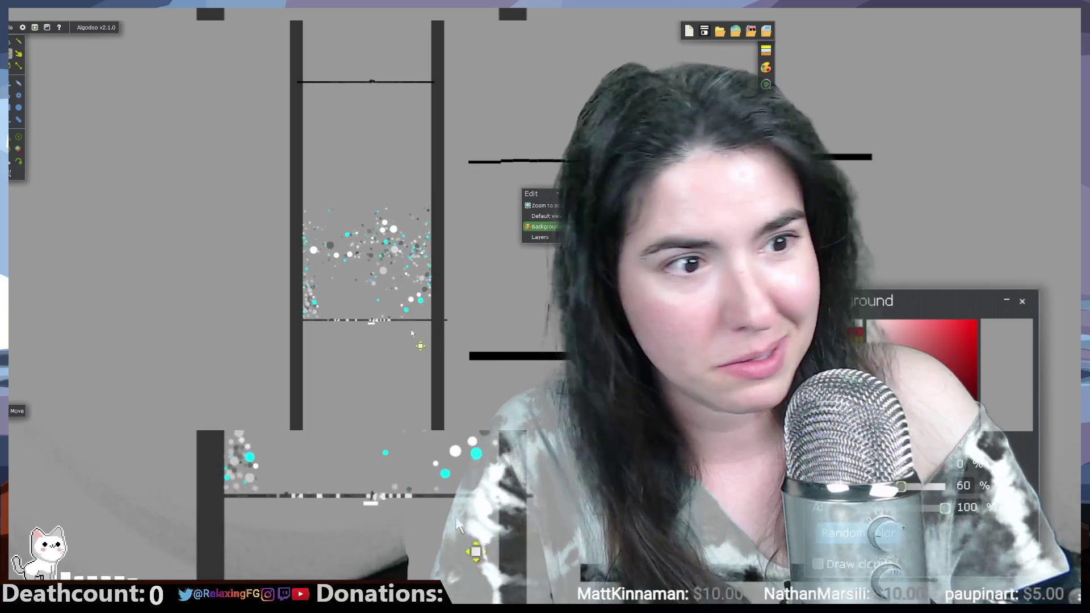
pyautogui.scroll(3, 411, 330)
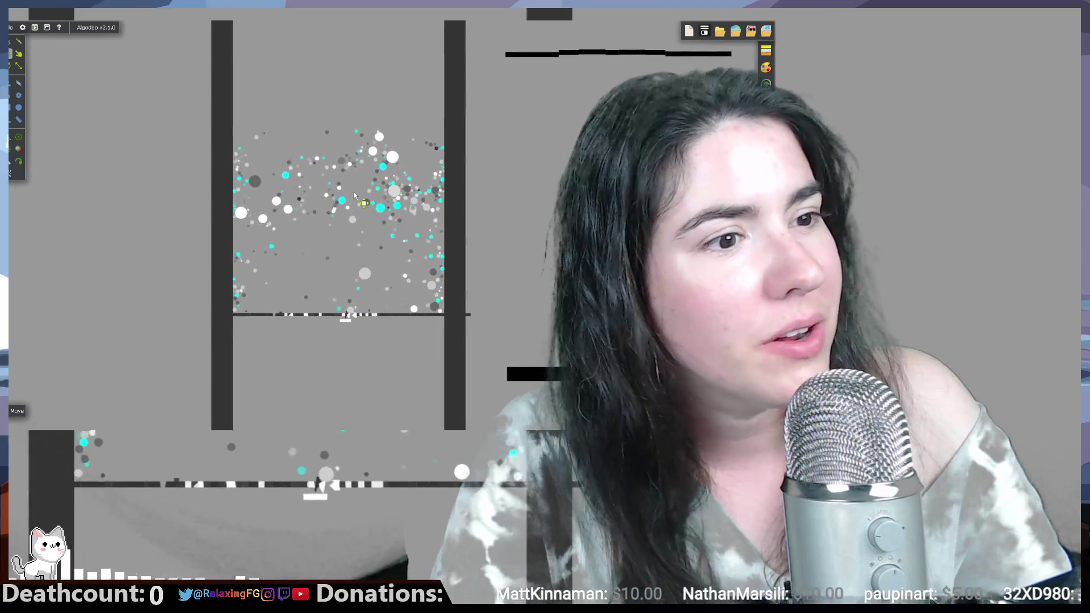
pyautogui.scroll(3, 323, 239)
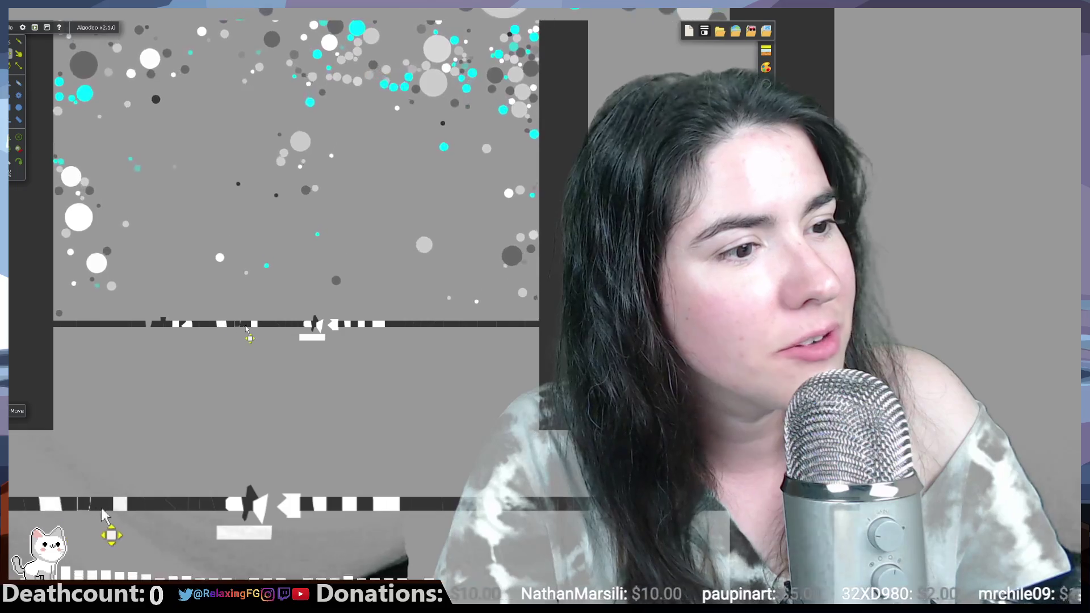
# Step: Bring up the scene's right-click menu to reach the Controller simulation speed setting
pyautogui.rightClick(271, 326)
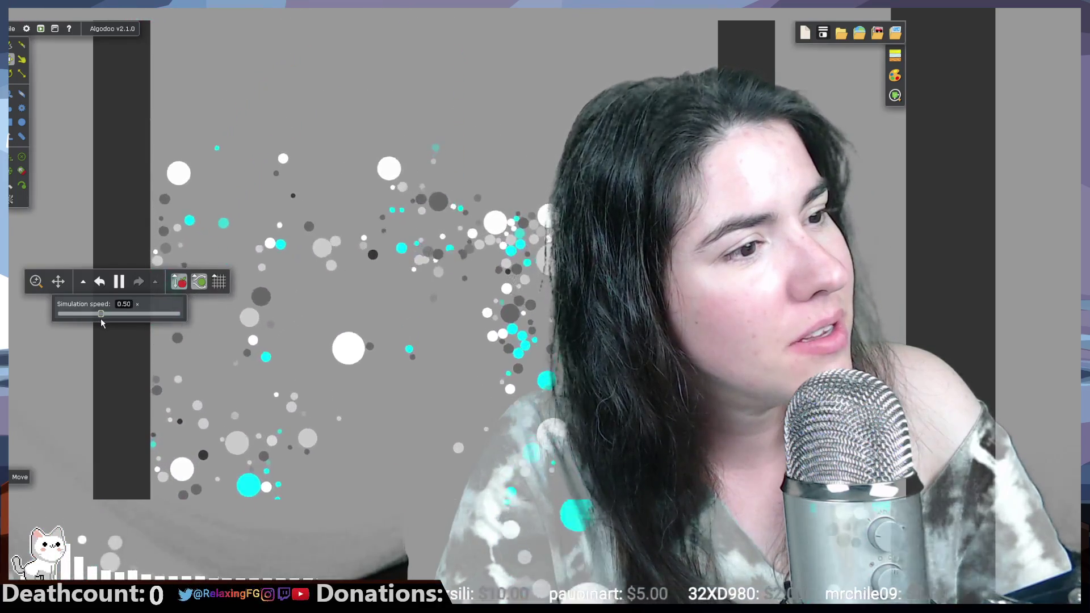
# Step: Nudge the Simulation speed slider slightly left to slow the simulation
pyautogui.moveTo(99, 323); pyautogui.dragTo(97, 324)
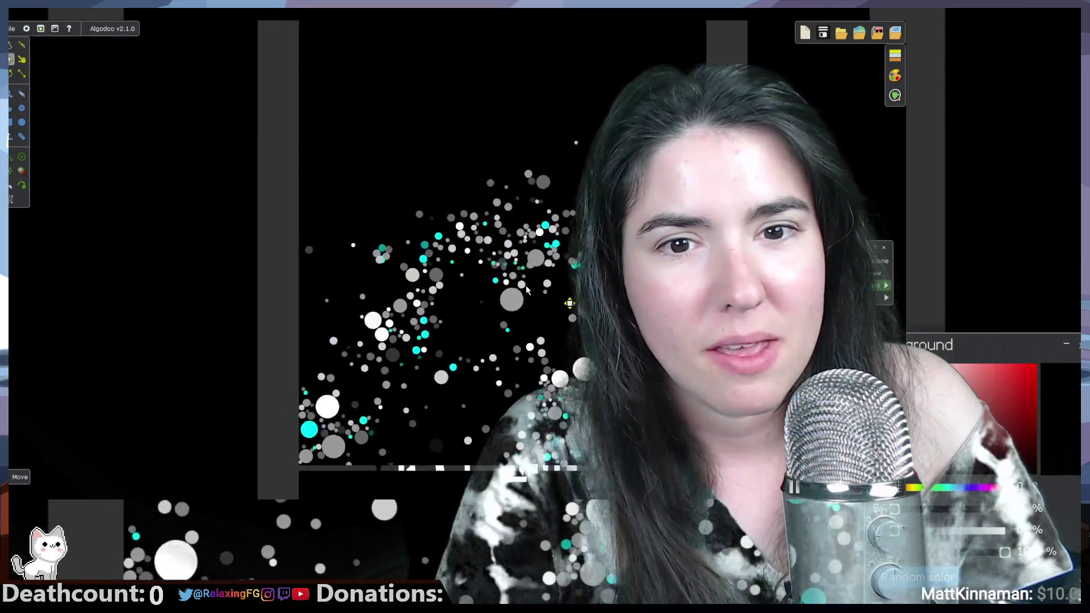
pyautogui.scroll(2, 729, 499)
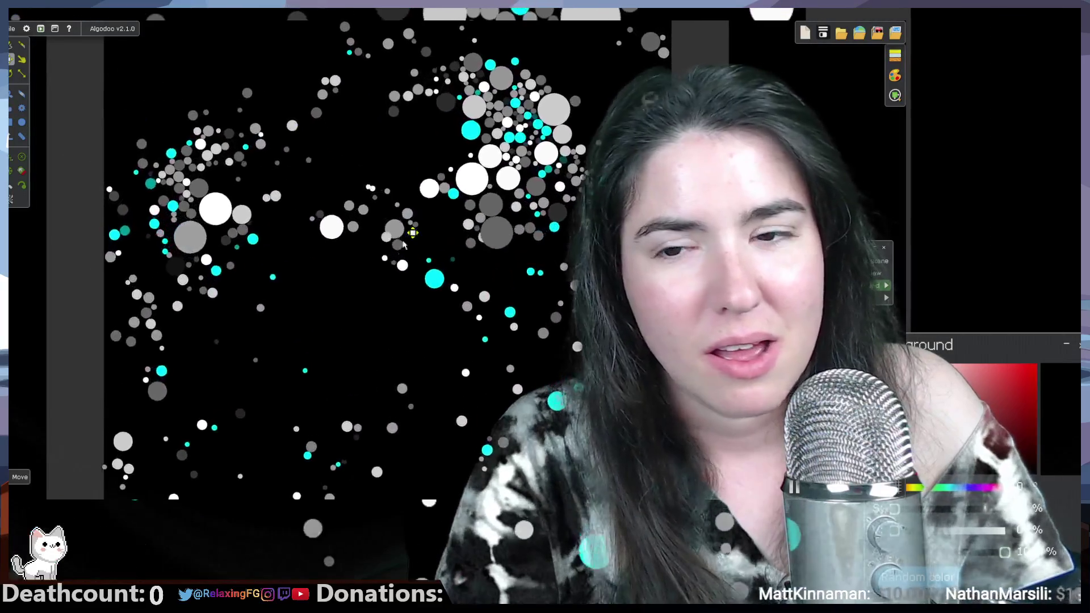
# Step: Drag on the canvas to dismiss the Background colour panel
pyautogui.moveTo(256, 176); pyautogui.dragTo(315, 218)
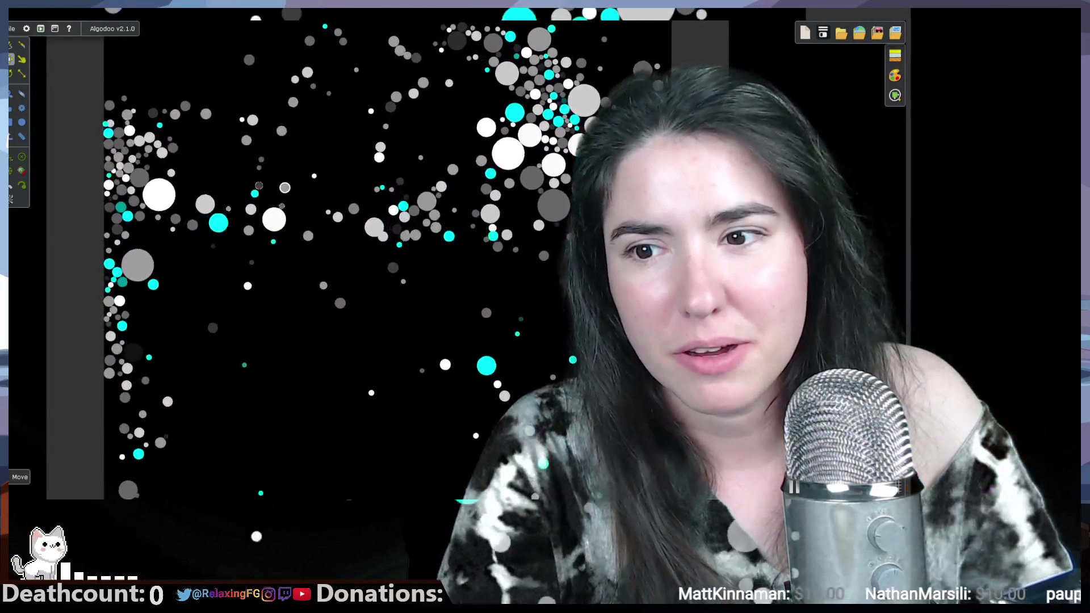